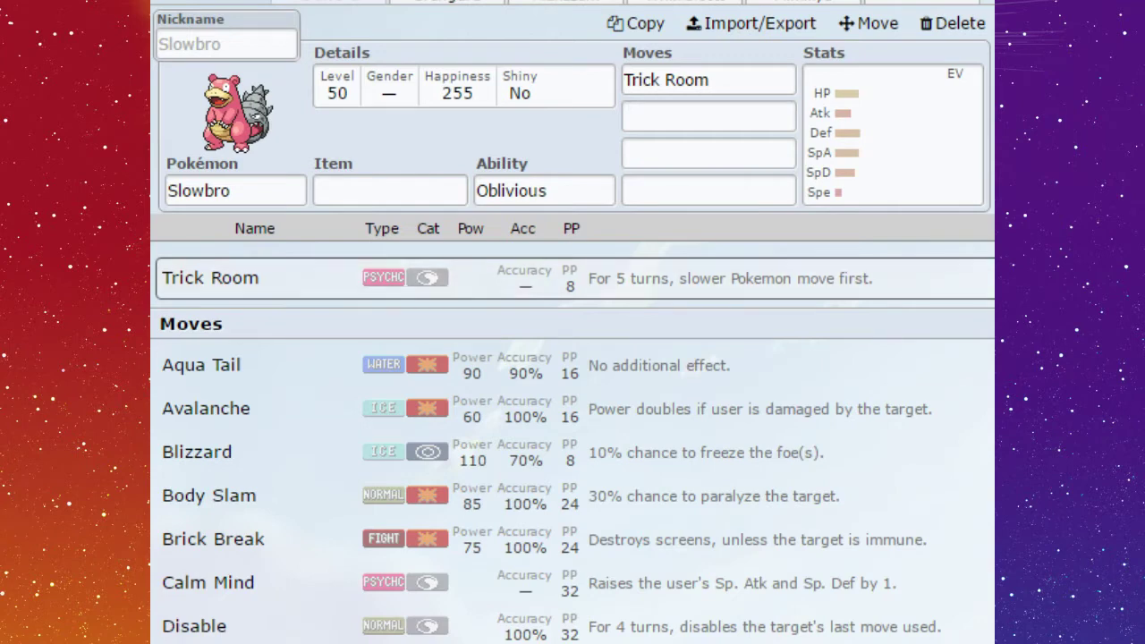
# Examine Slowbro's base stats, paying attention to its Speed, HP and Sp. Def. values.
pyautogui.click(925, 183)
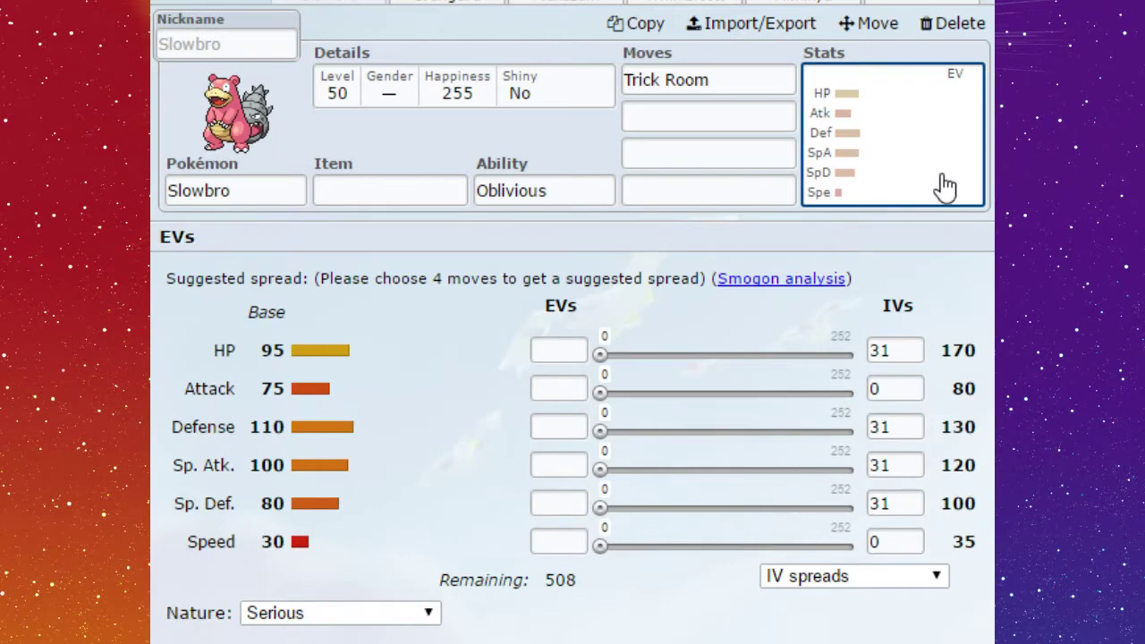
pyautogui.click(705, 85)
pyautogui.click(876, 184)
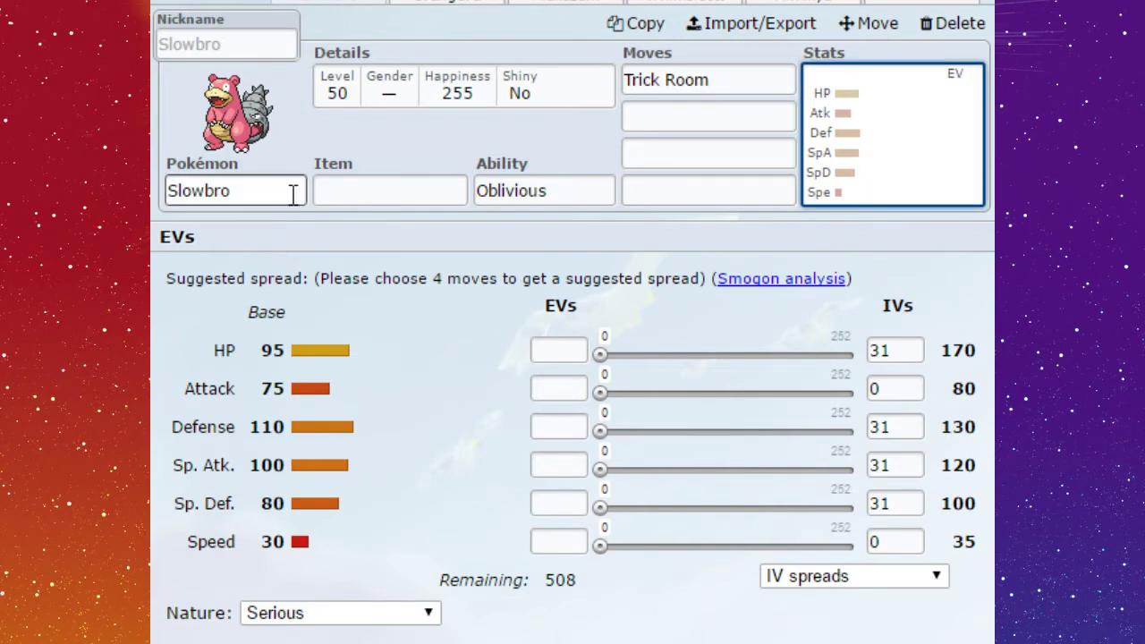
pyautogui.moveTo(298, 559); pyautogui.dragTo(273, 542)
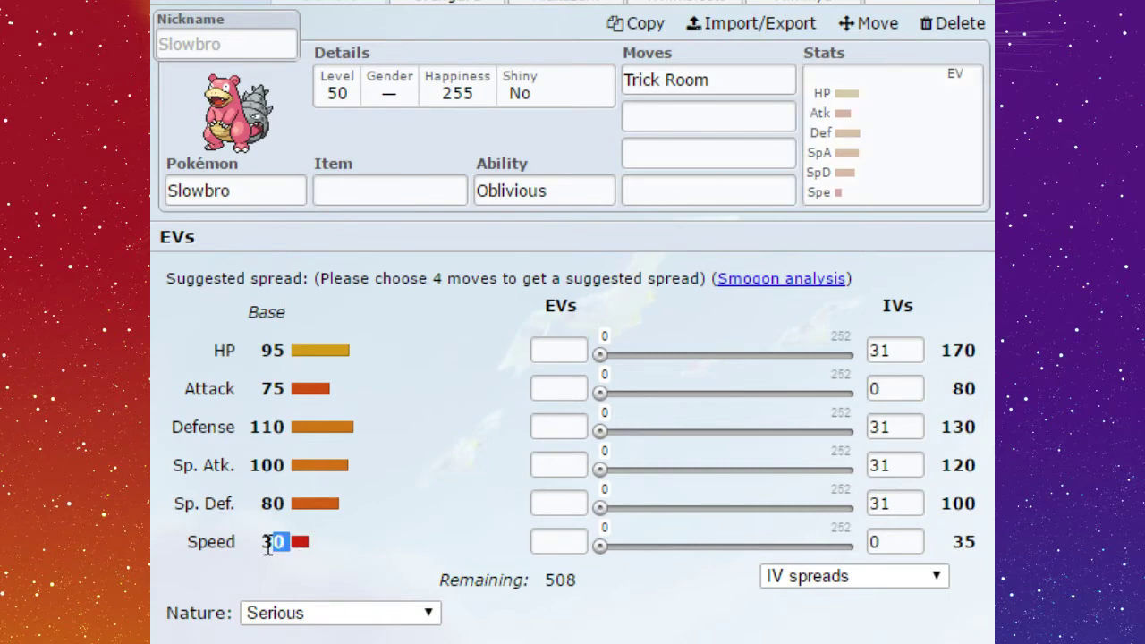
pyautogui.click(373, 533)
pyautogui.moveTo(259, 351); pyautogui.dragTo(283, 351)
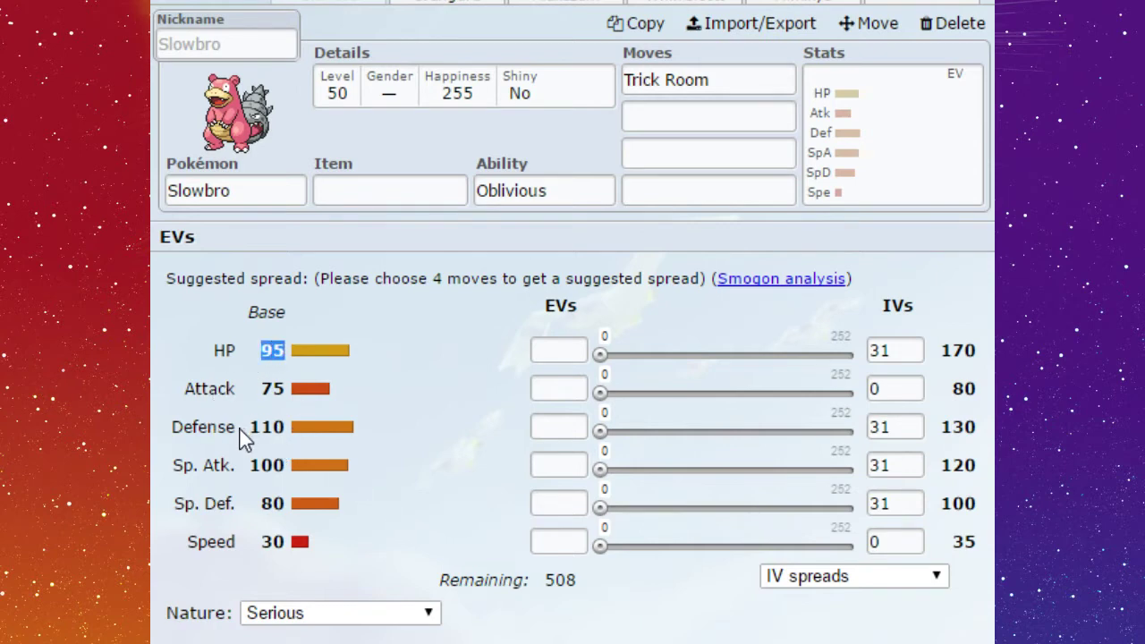
pyautogui.moveTo(259, 503); pyautogui.dragTo(280, 507)
pyautogui.click(387, 521)
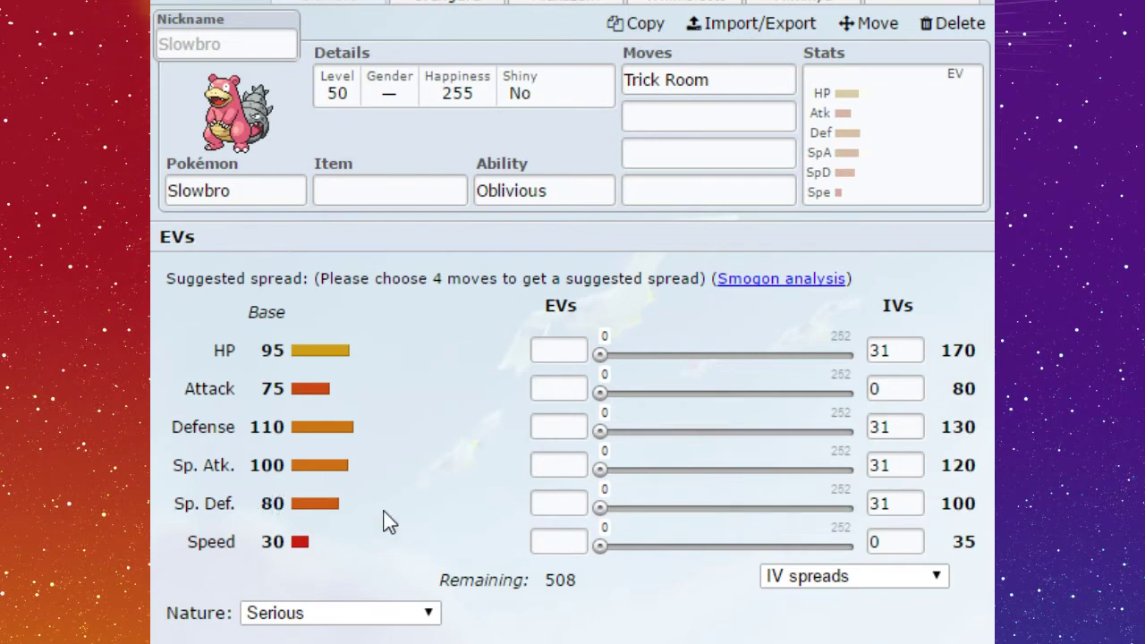
# Review Slowbro's species entry, its Trick Room move and the description of its Oblivious ability.
pyautogui.click(250, 192)
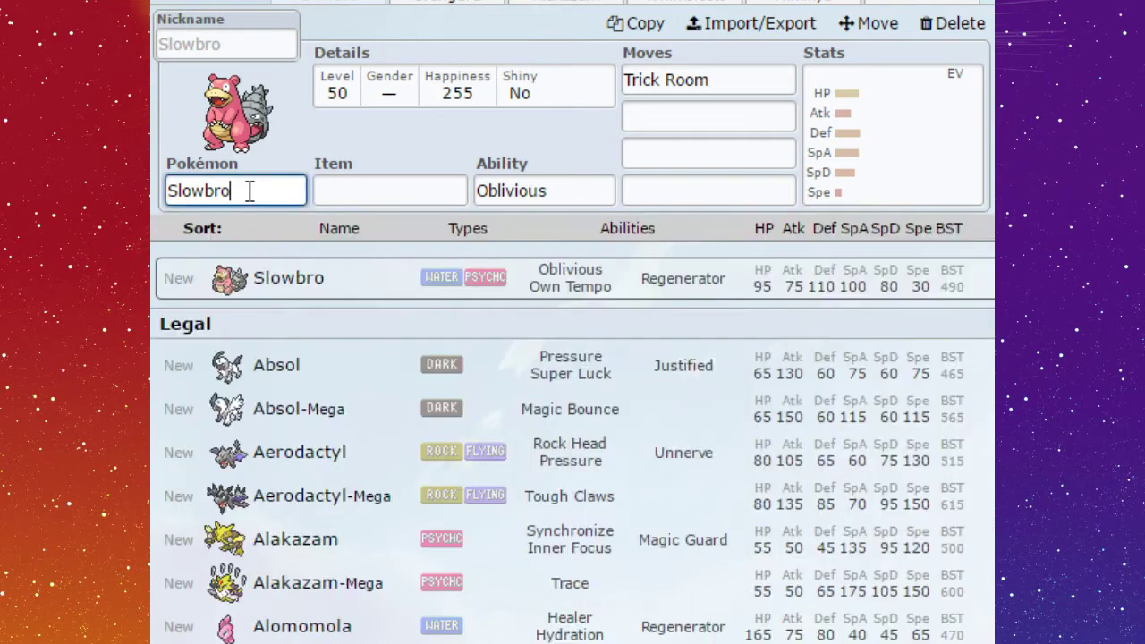
pyautogui.click(766, 85)
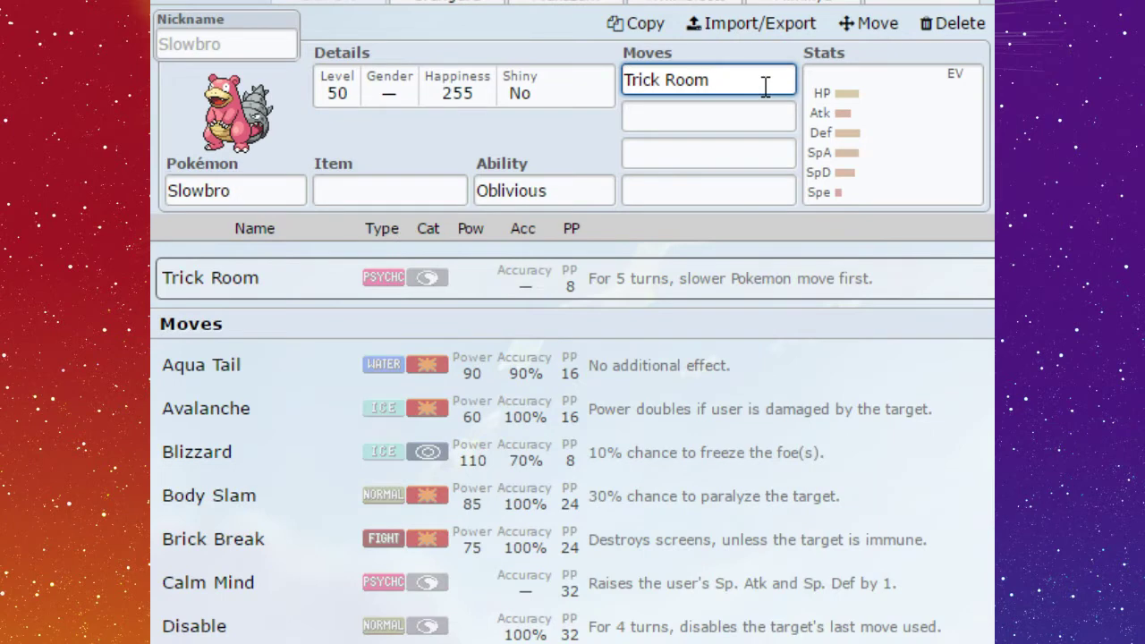
pyautogui.click(813, 122)
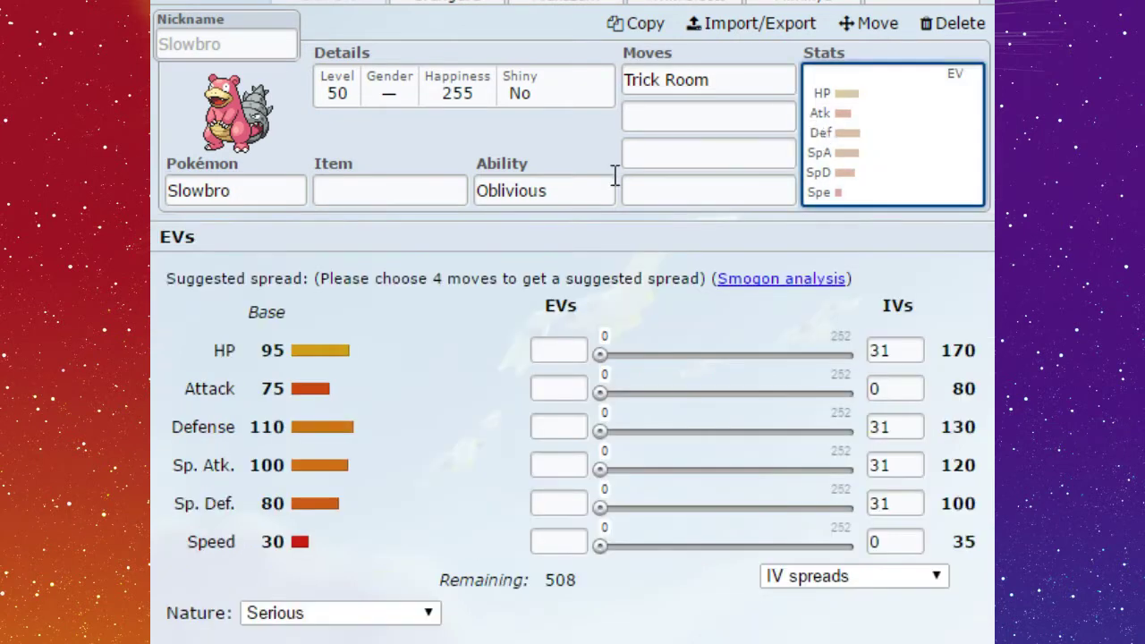
pyautogui.click(529, 191)
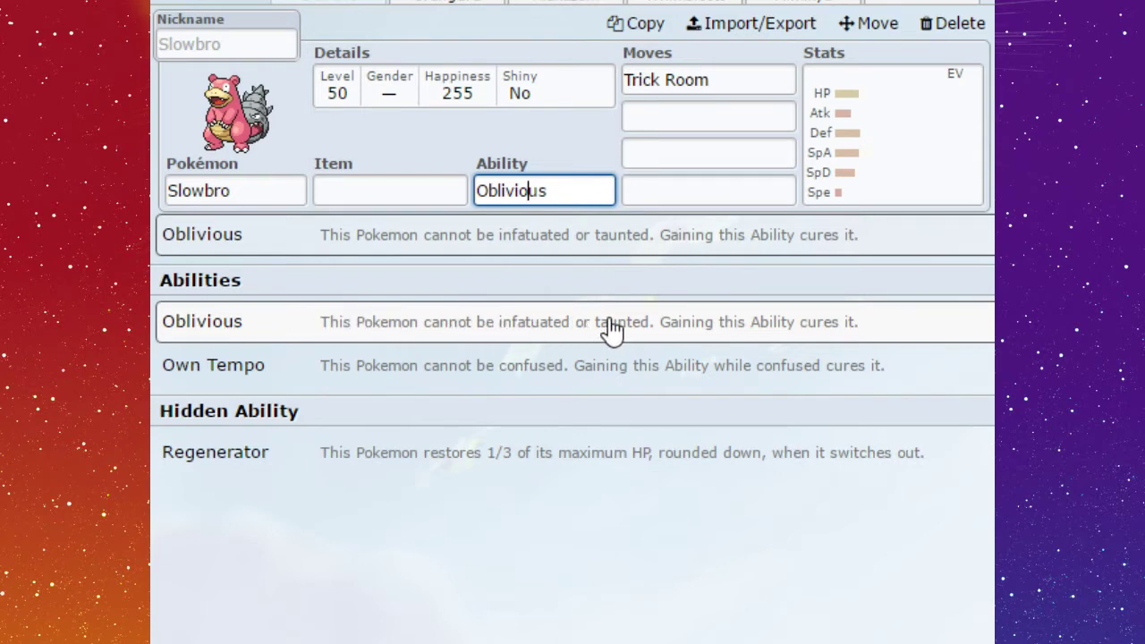
pyautogui.click(685, 331)
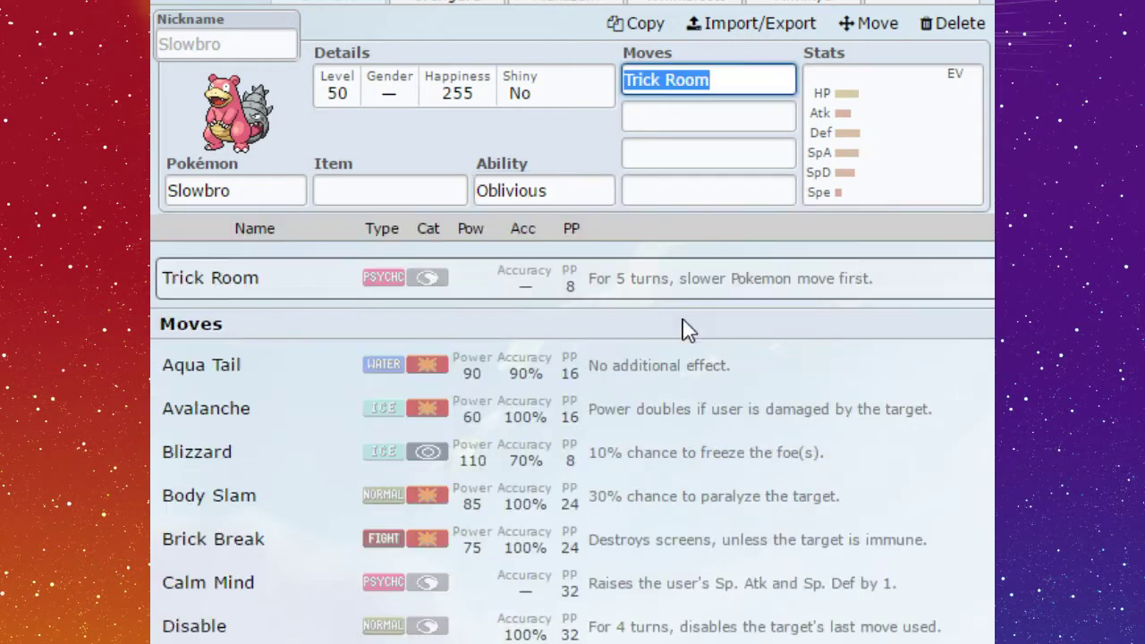
pyautogui.click(703, 79)
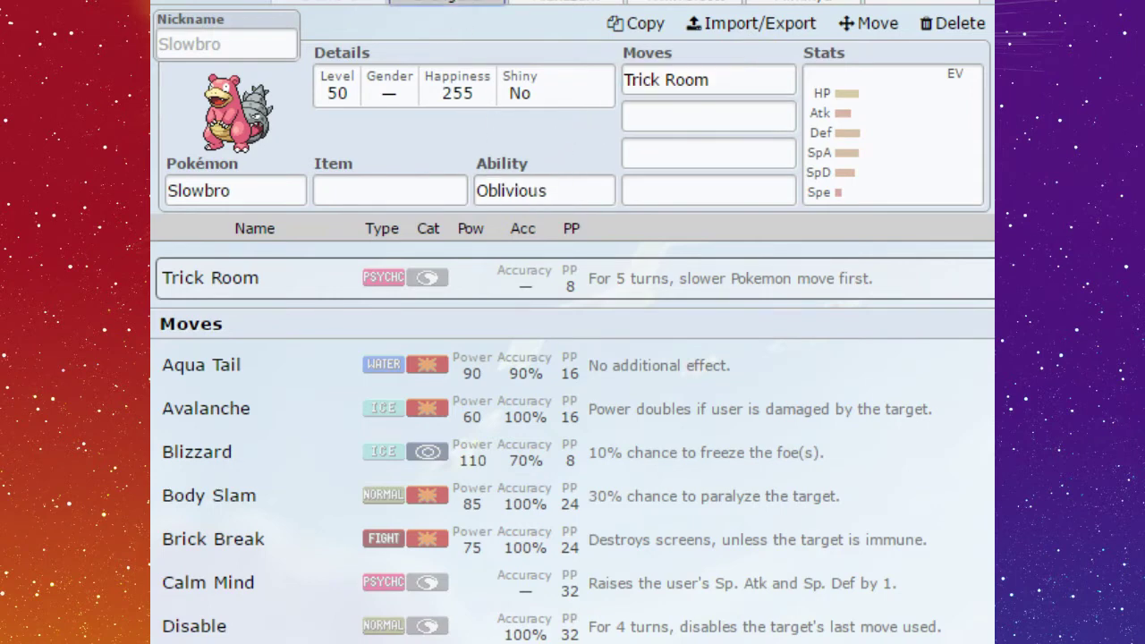
# Switch to the Oranguru set and change its ability to Inner Focus.
pyautogui.click(447, 2)
pyautogui.click(537, 190)
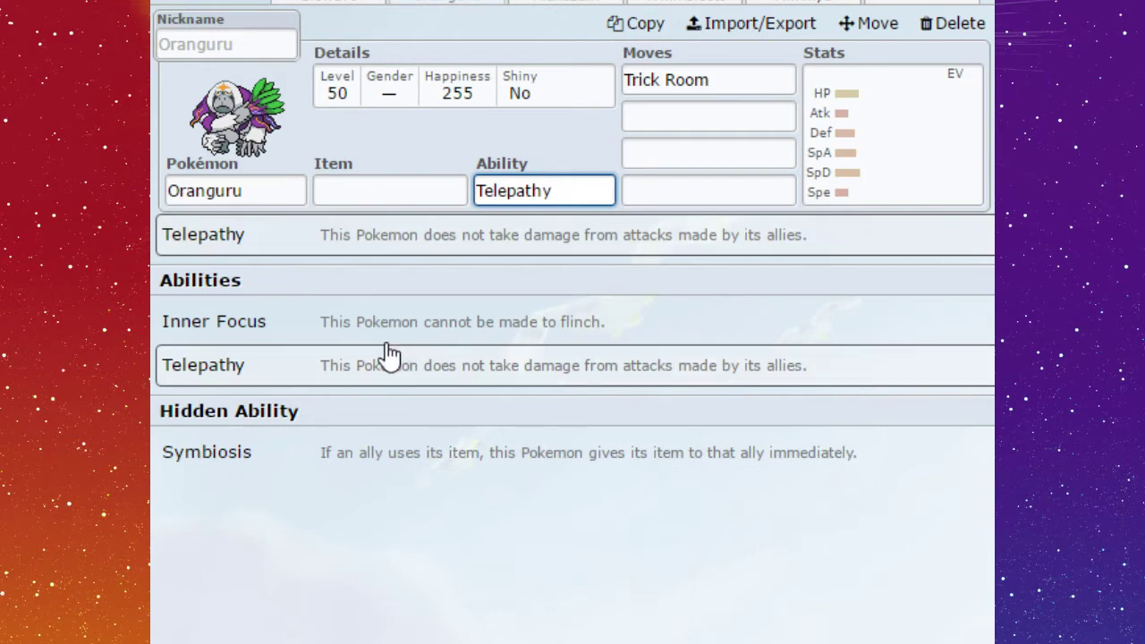
pyautogui.press('Up')
pyautogui.press('Return')
pyautogui.click(582, 185)
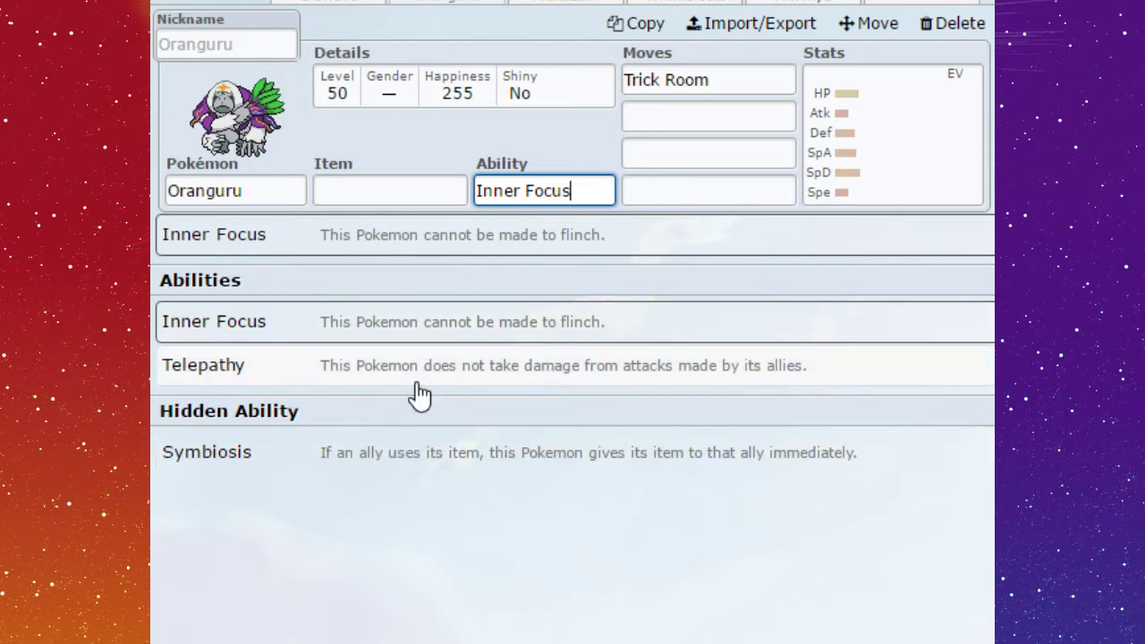
# Examine Oranguru's base stats and the list of moves available for its second move slot.
pyautogui.click(764, 86)
pyautogui.click(864, 145)
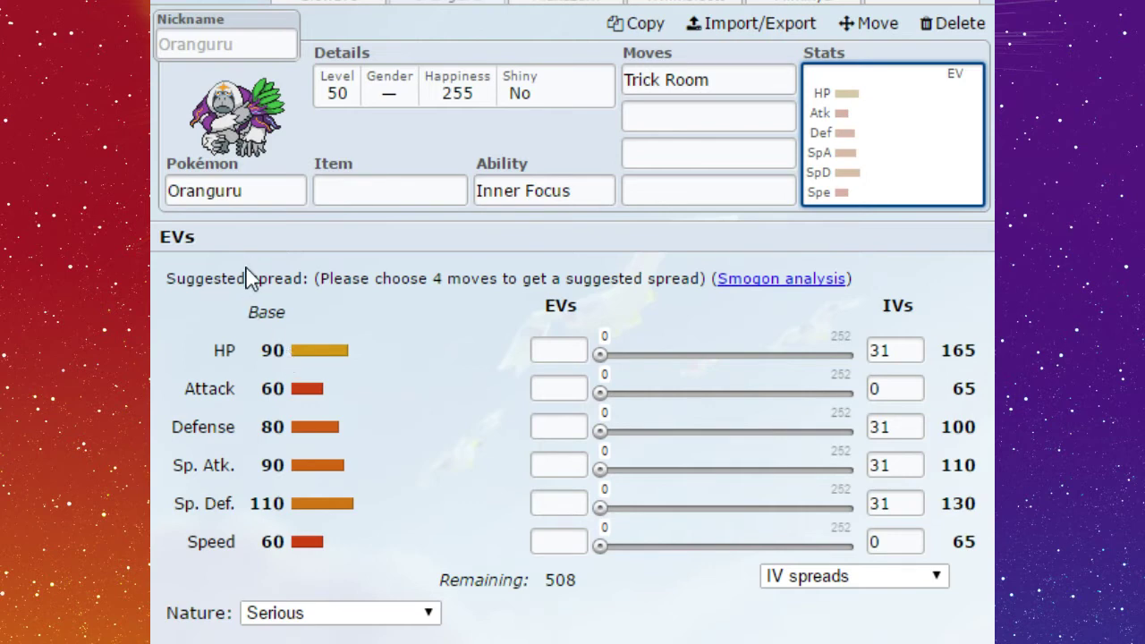
pyautogui.click(672, 112)
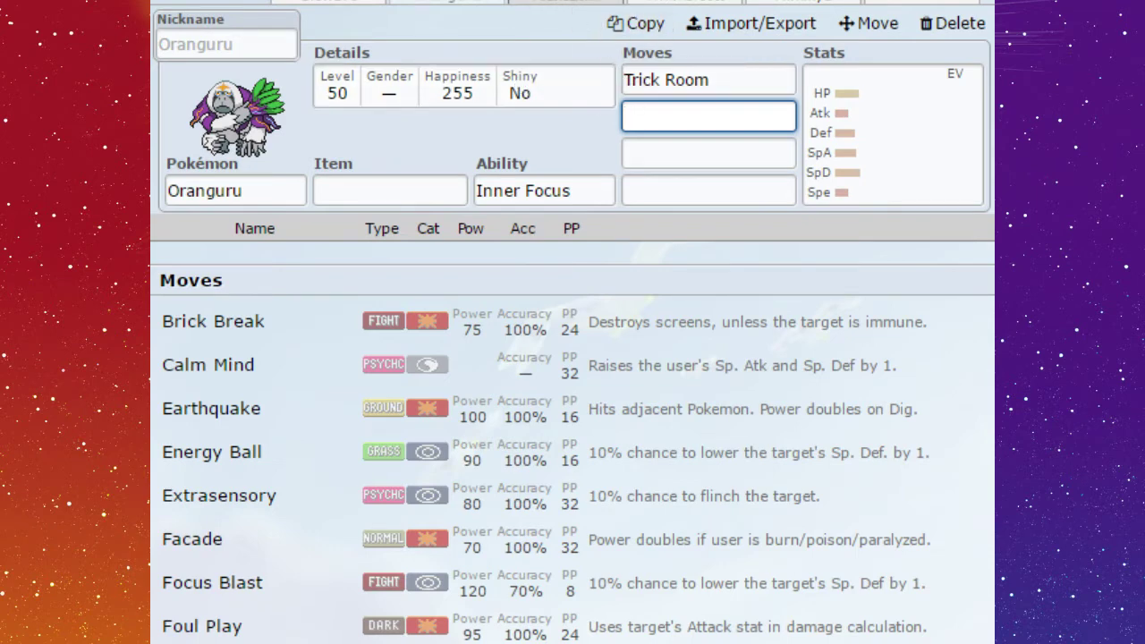
# Switch to the Alakazam set and examine its ability options, including Inner Focus.
pyautogui.click(566, 3)
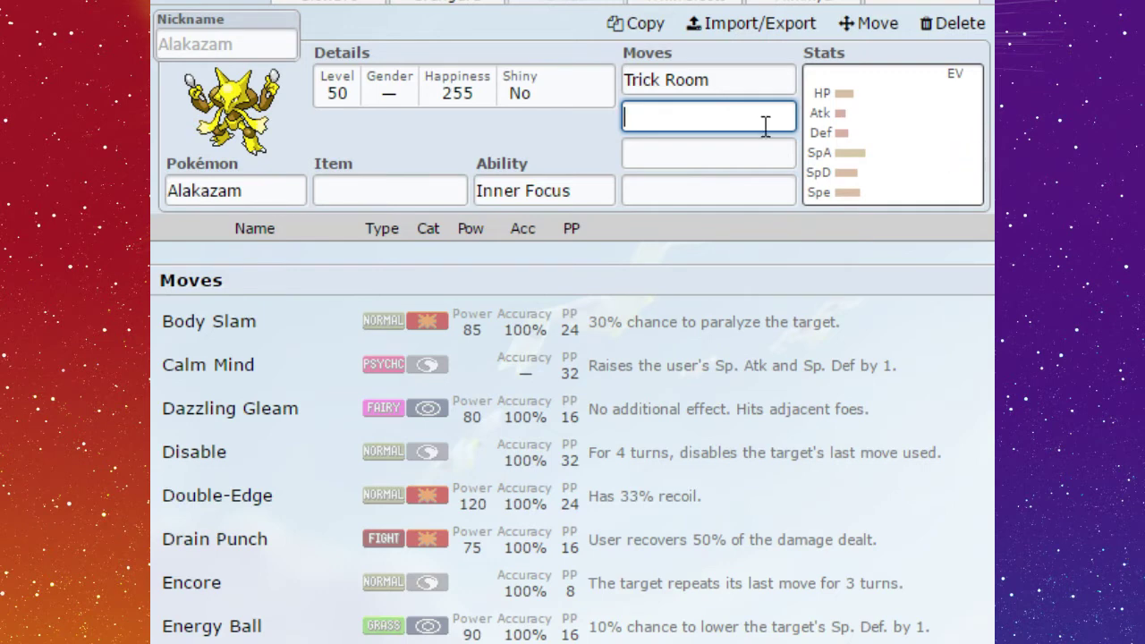
pyautogui.doubleClick(593, 178)
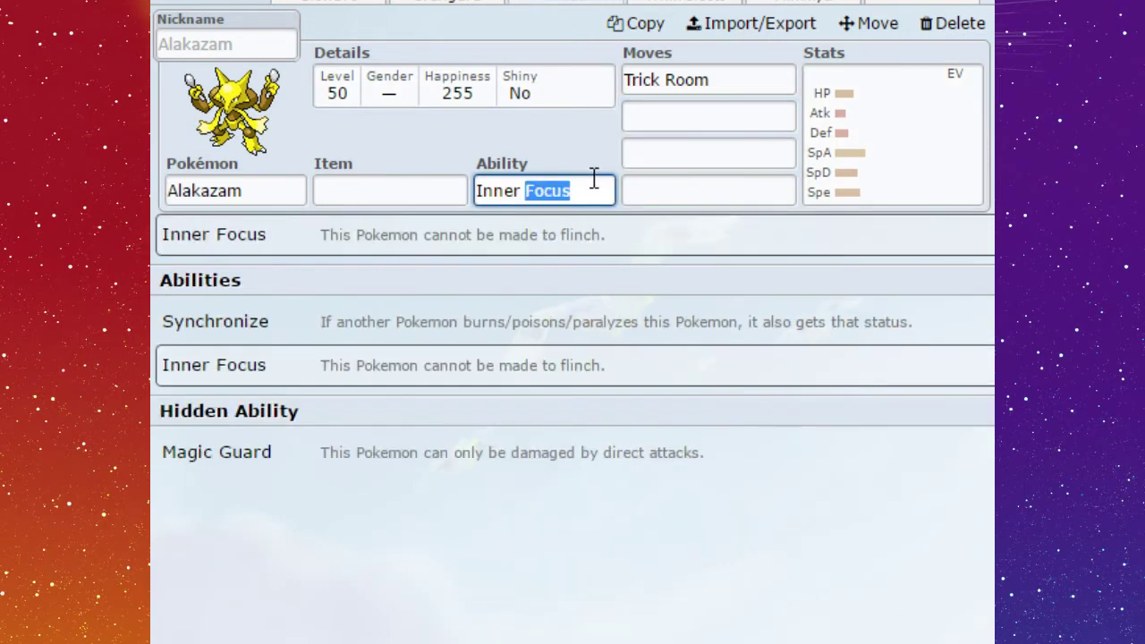
pyautogui.click(536, 550)
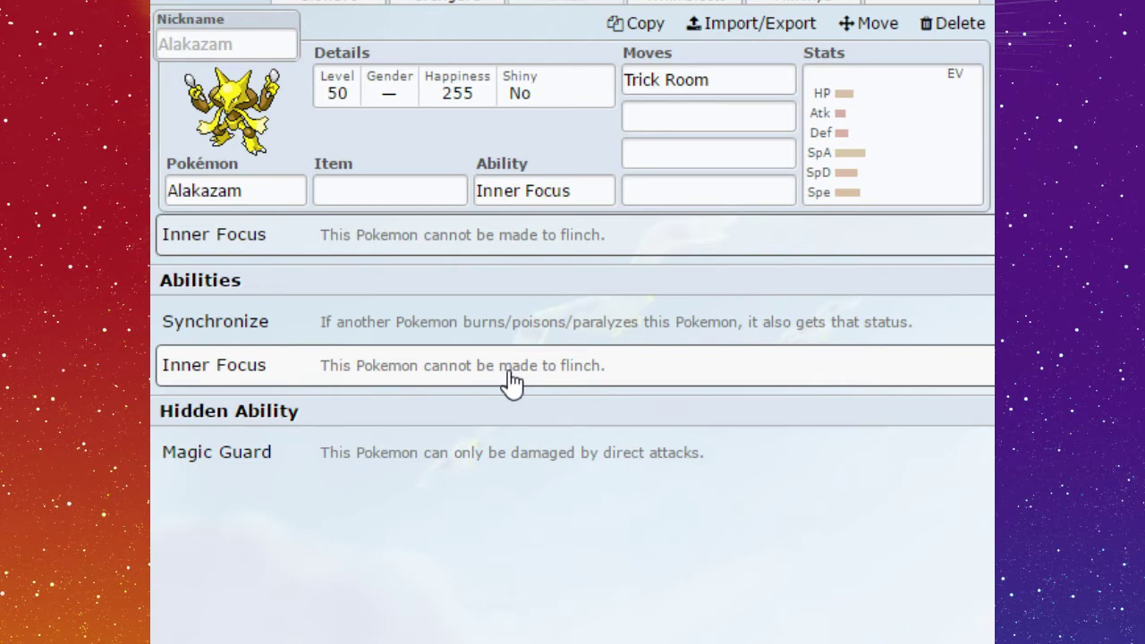
pyautogui.click(517, 186)
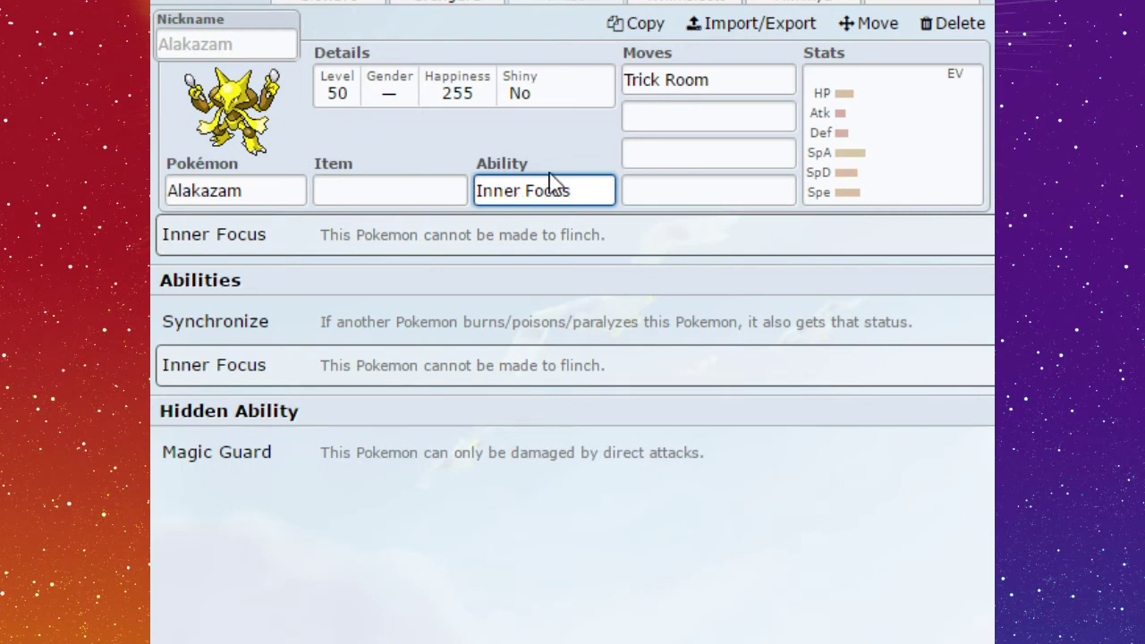
# Examine Alakazam's base stats, particularly its Speed, and compare them with its Inner Focus ability.
pyautogui.click(654, 79)
pyautogui.click(883, 141)
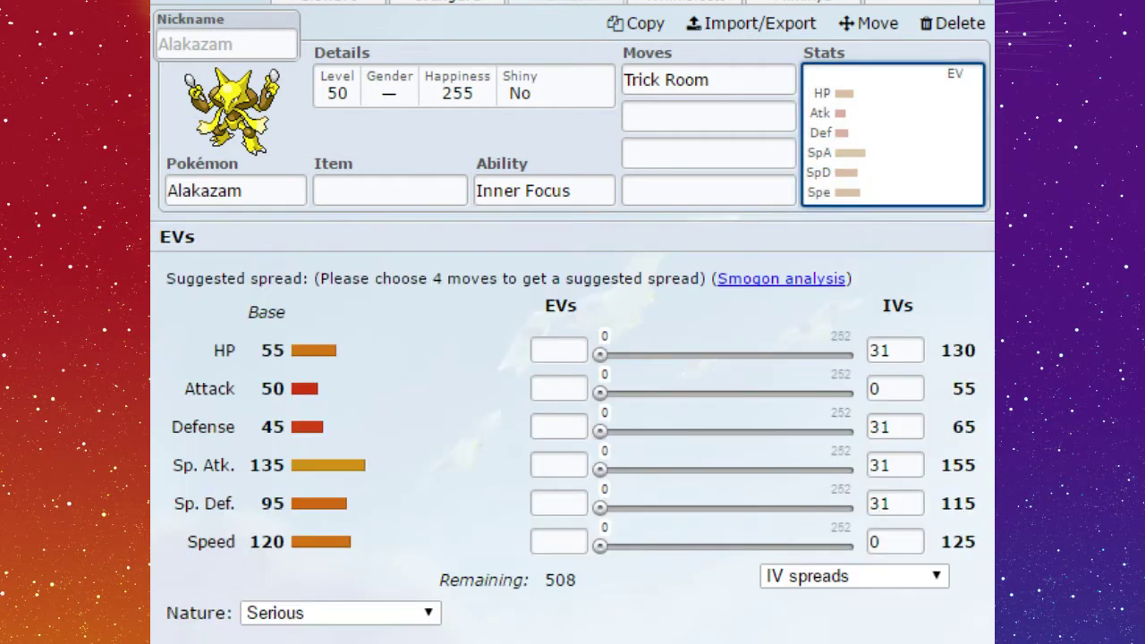
pyautogui.moveTo(289, 545); pyautogui.dragTo(263, 545)
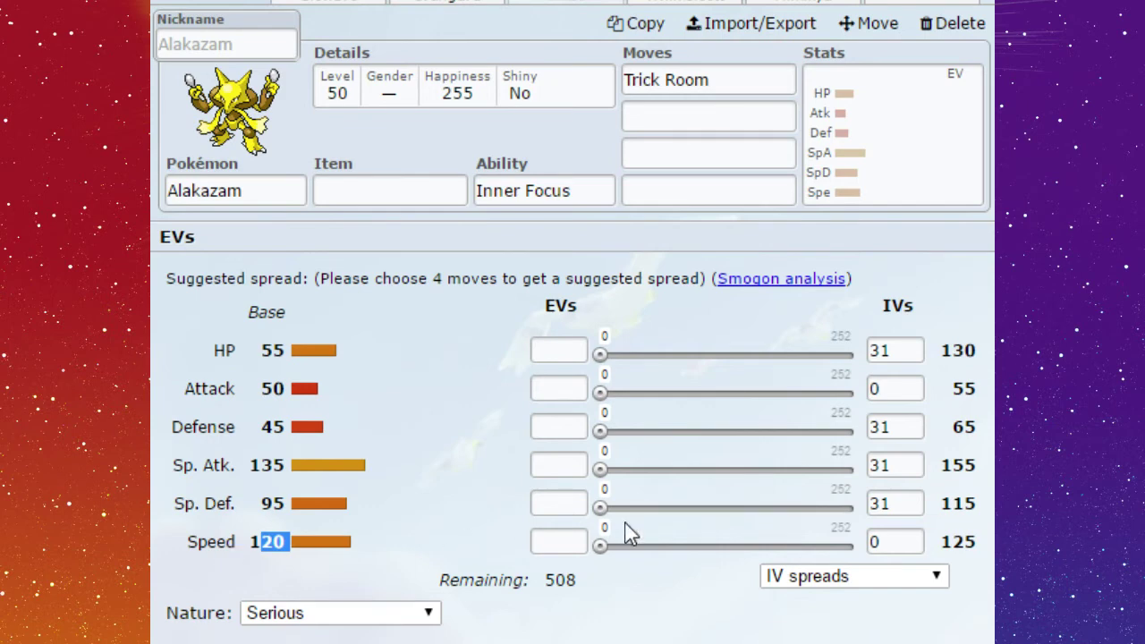
pyautogui.click(398, 148)
pyautogui.click(559, 190)
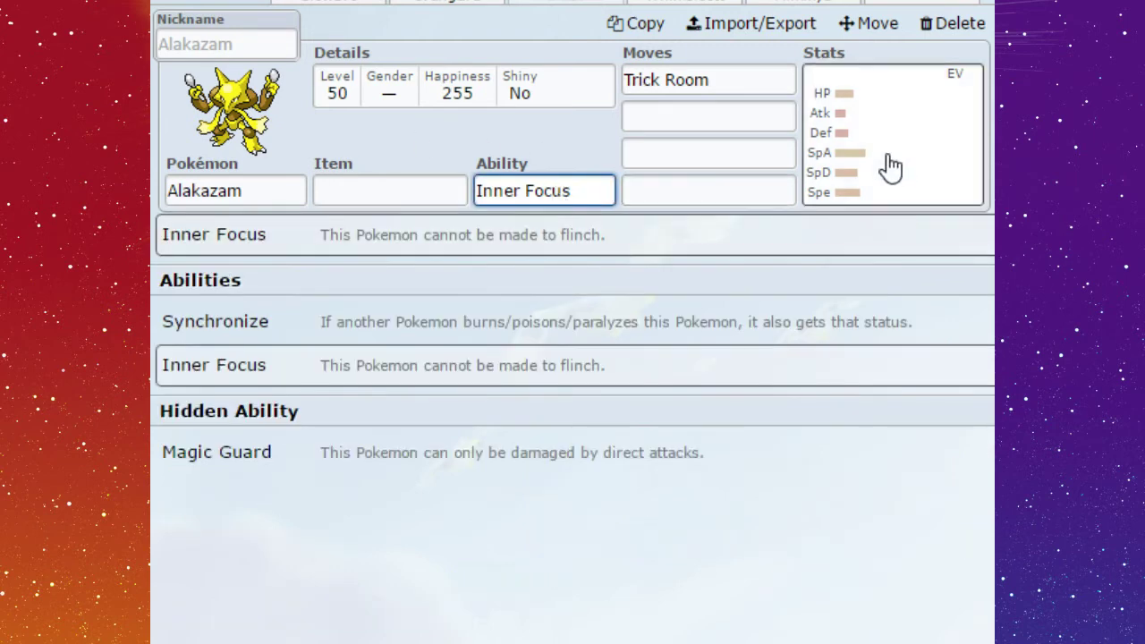
pyautogui.click(889, 165)
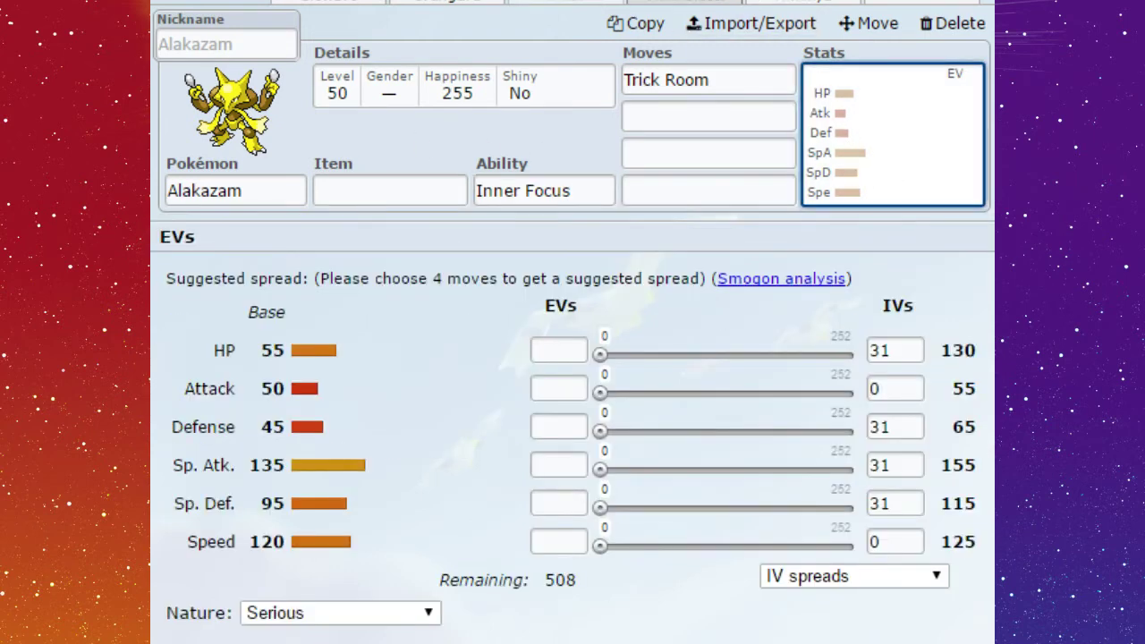
# Switch to the Whimsicott set and examine its Prankster ability and base Speed.
pyautogui.click(567, 2)
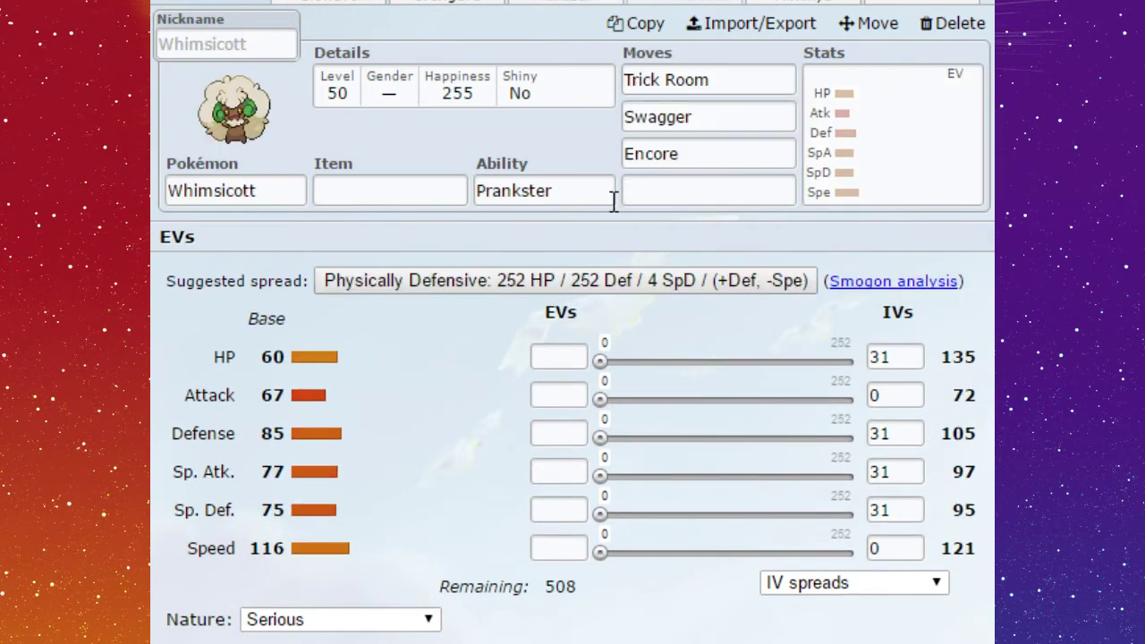
pyautogui.click(684, 169)
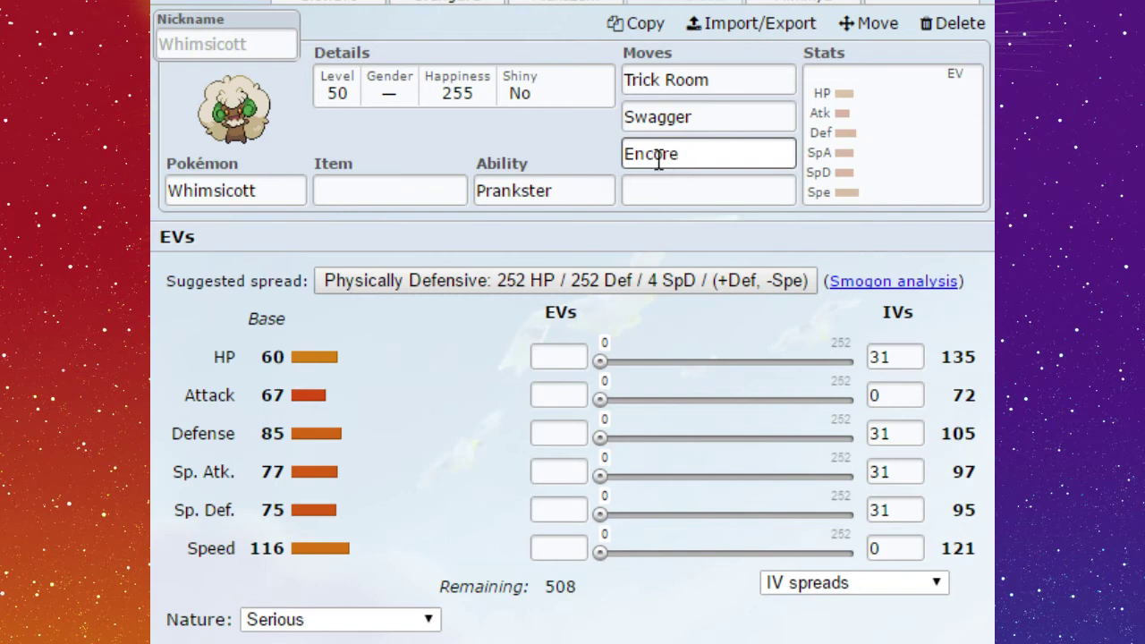
pyautogui.click(580, 195)
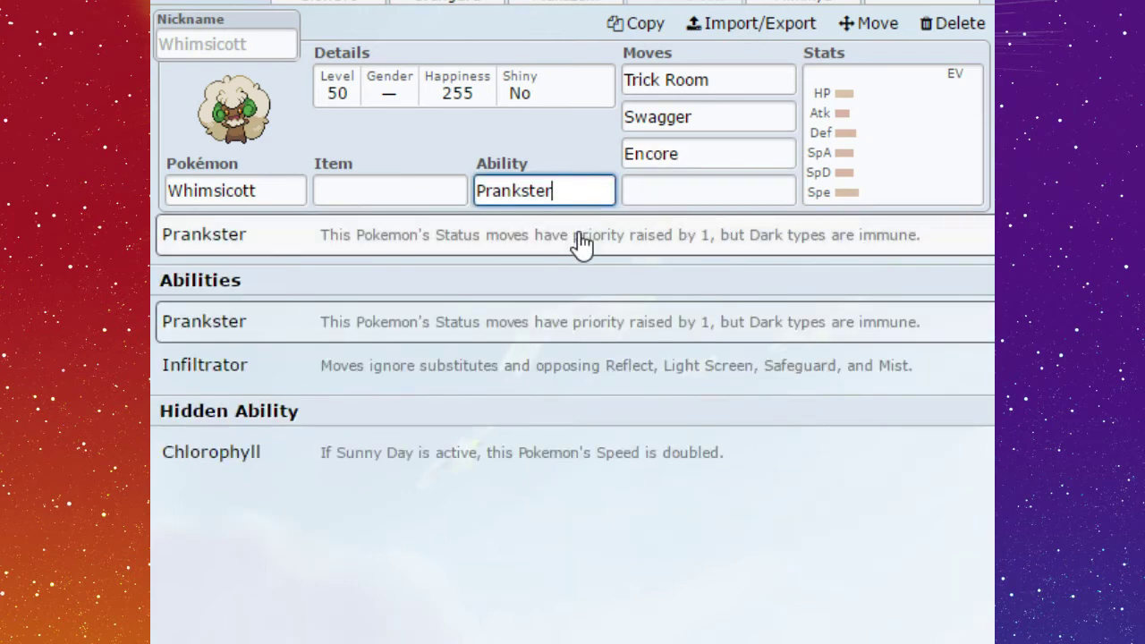
pyautogui.moveTo(721, 79); pyautogui.dragTo(617, 79)
pyautogui.click(823, 139)
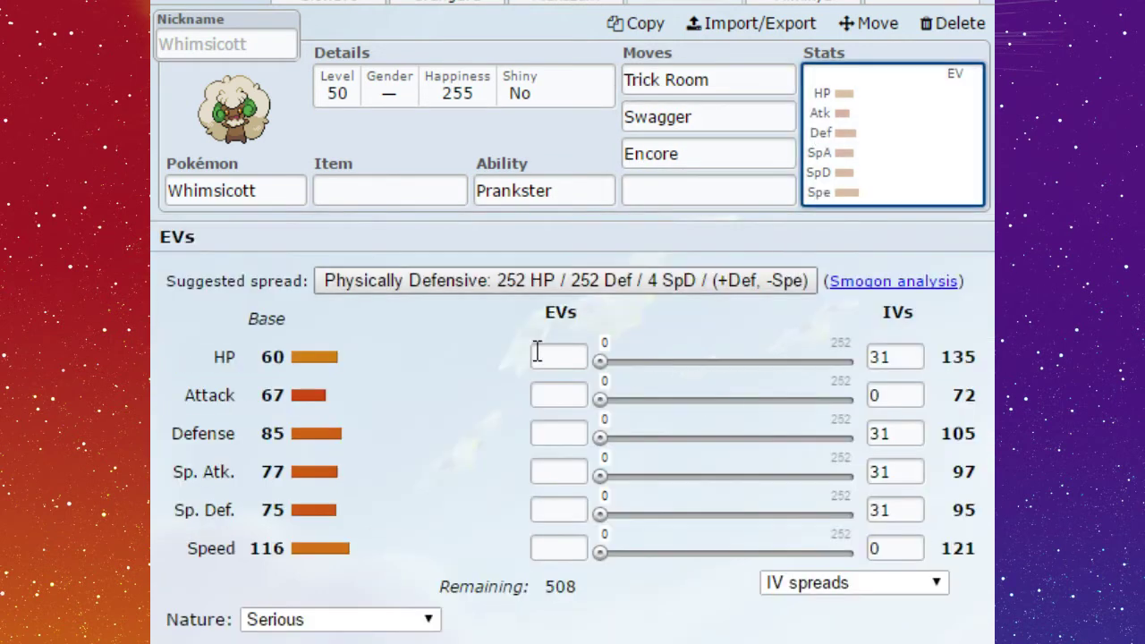
pyautogui.moveTo(286, 552); pyautogui.dragTo(248, 556)
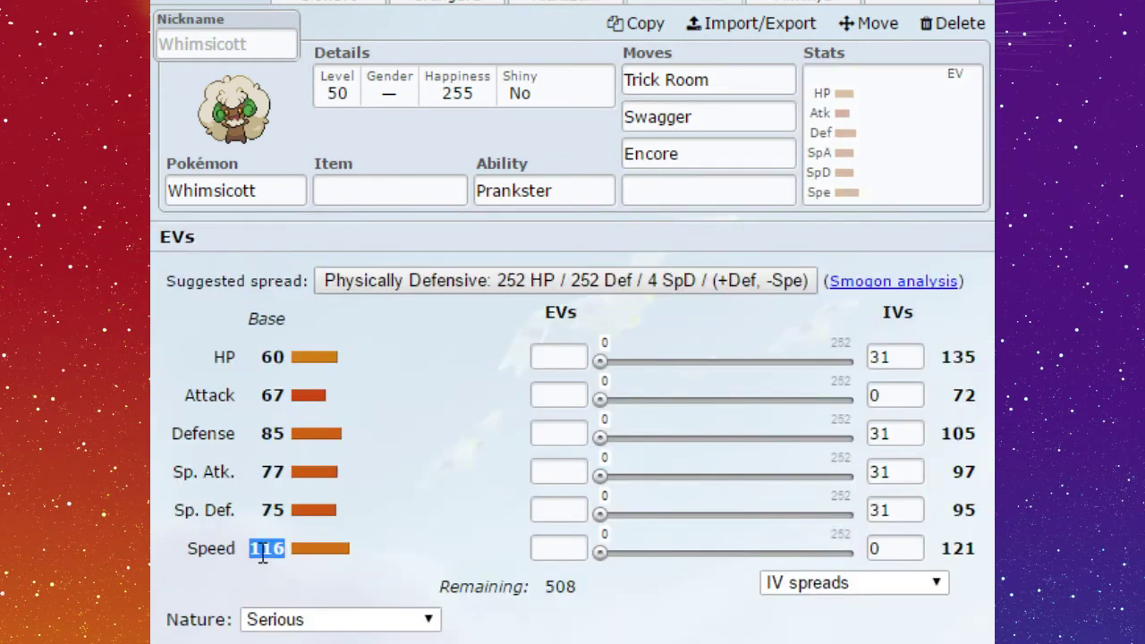
pyautogui.click(447, 439)
# Compare the descriptions of Whimsicott's Swagger and Encore moves.
pyautogui.click(696, 117)
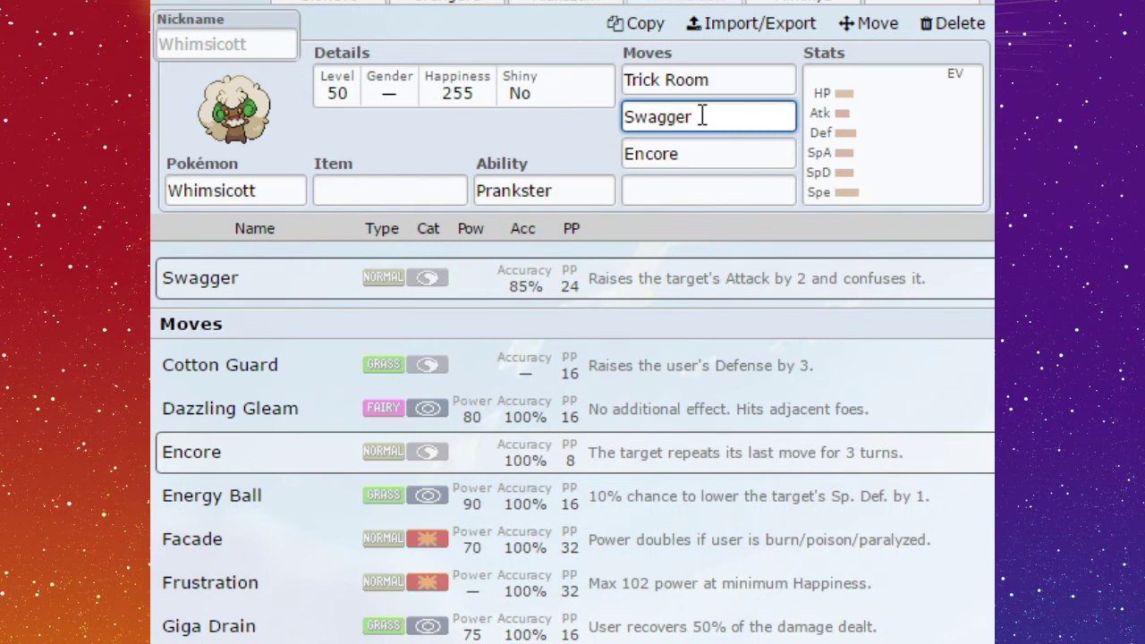
pyautogui.click(695, 148)
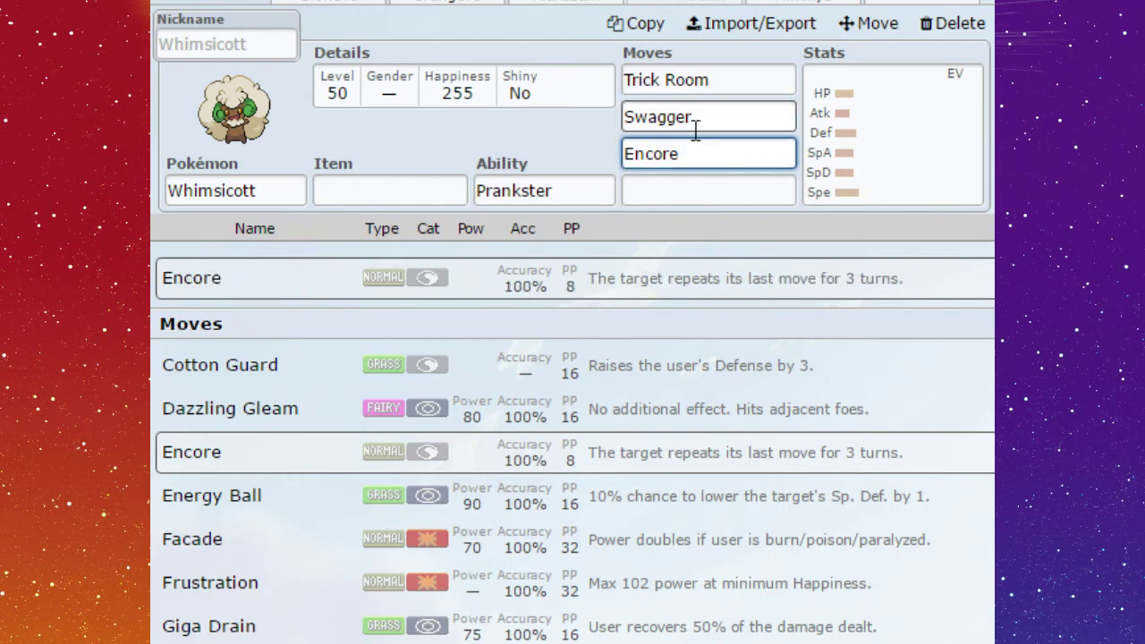
pyautogui.click(695, 117)
pyautogui.click(669, 159)
pyautogui.moveTo(701, 115)
pyautogui.mouseDown()
pyautogui.moveTo(593, 113)
pyautogui.moveTo(695, 117)
pyautogui.mouseUp()
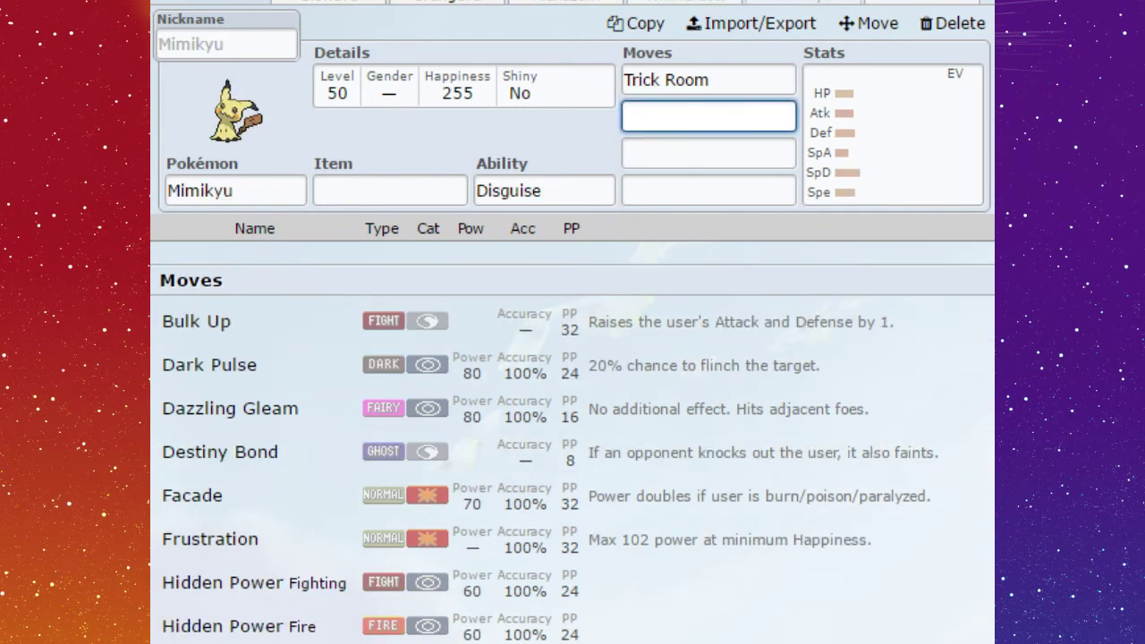
# Review Mimikyu's Disguise ability description and its Trick Room move.
pyautogui.click(557, 199)
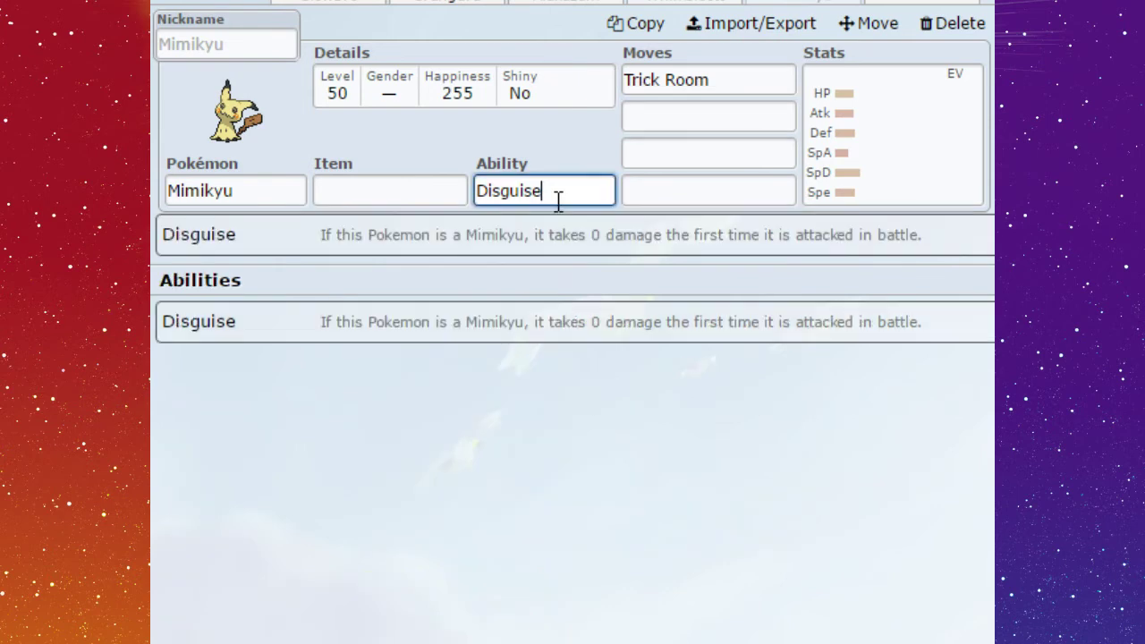
pyautogui.moveTo(557, 199); pyautogui.dragTo(447, 212)
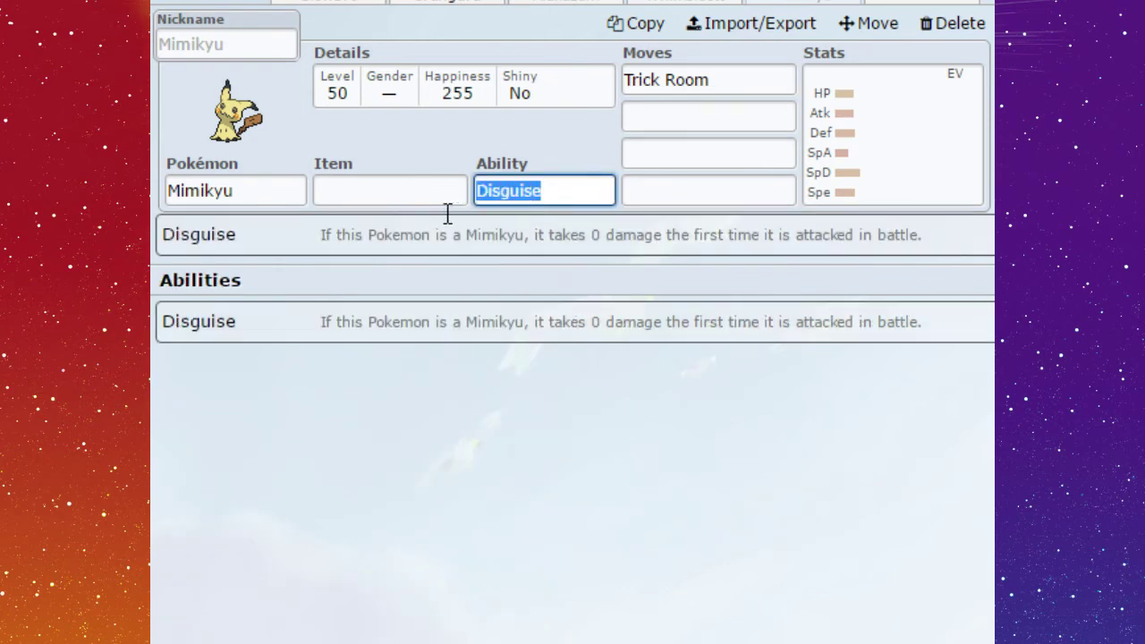
pyautogui.click(581, 159)
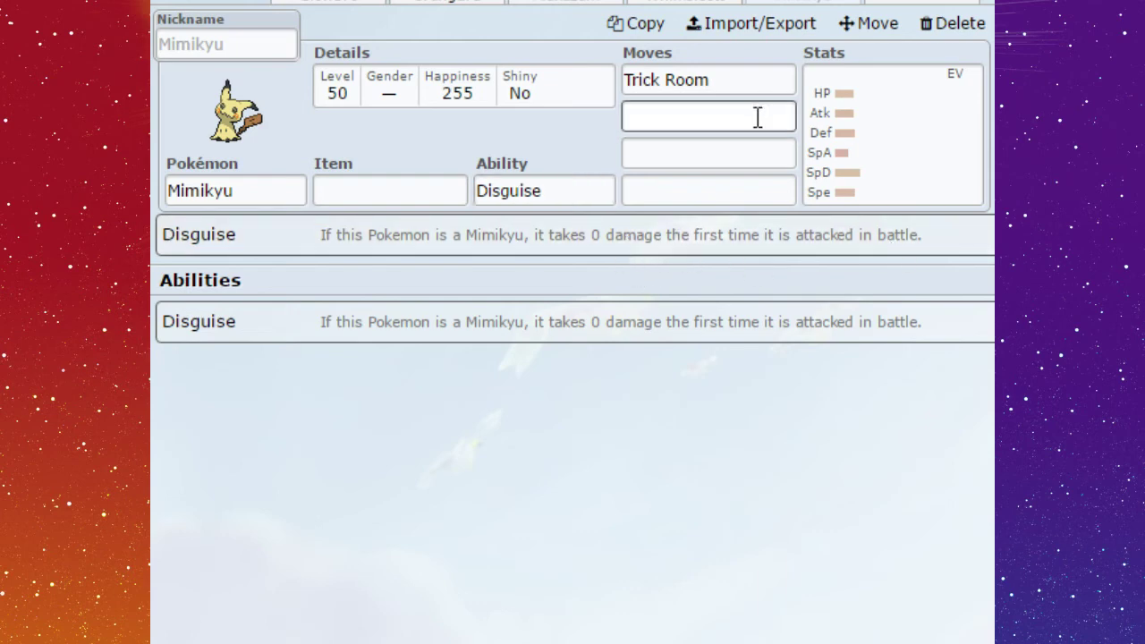
pyautogui.click(754, 87)
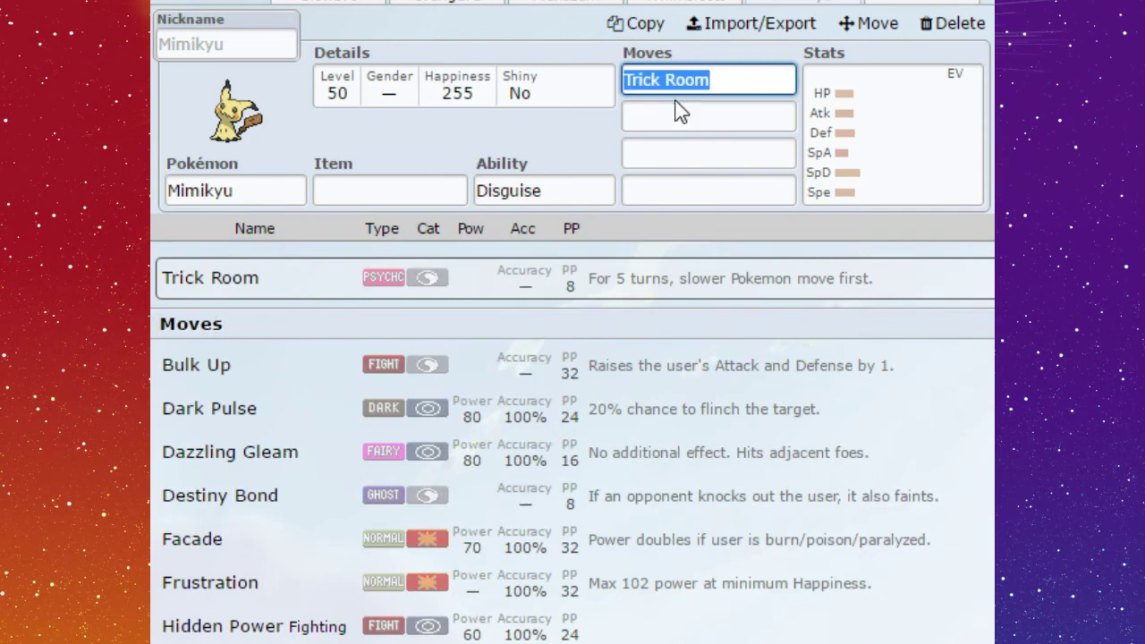
# Check Mimikyu's Disguise ability description and set its HP EVs to 252.
pyautogui.click(541, 186)
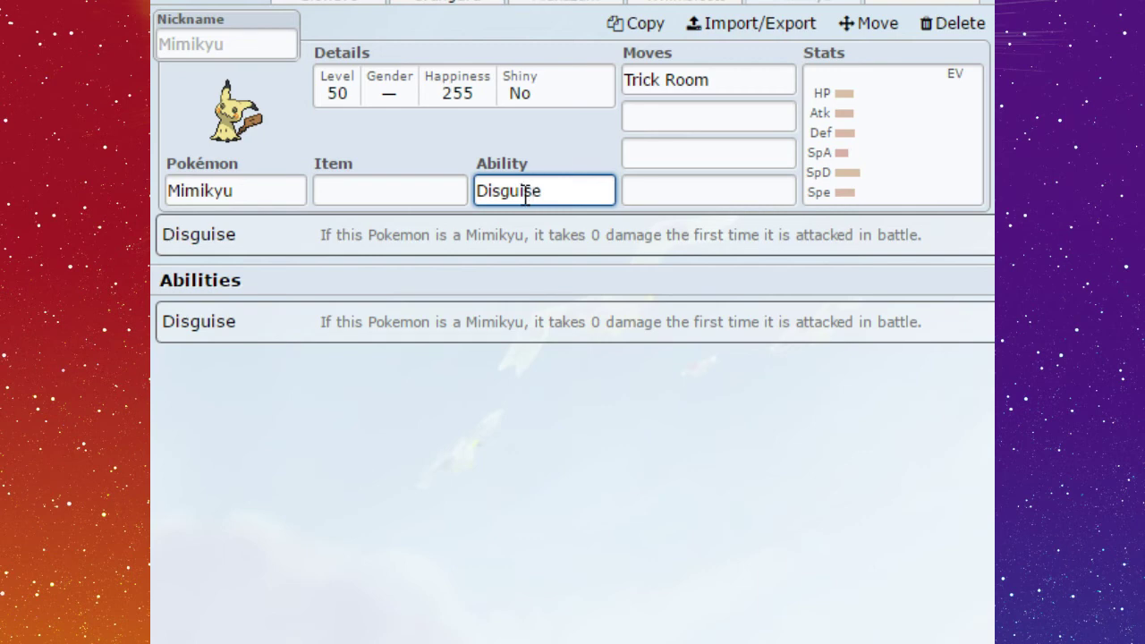
pyautogui.click(946, 95)
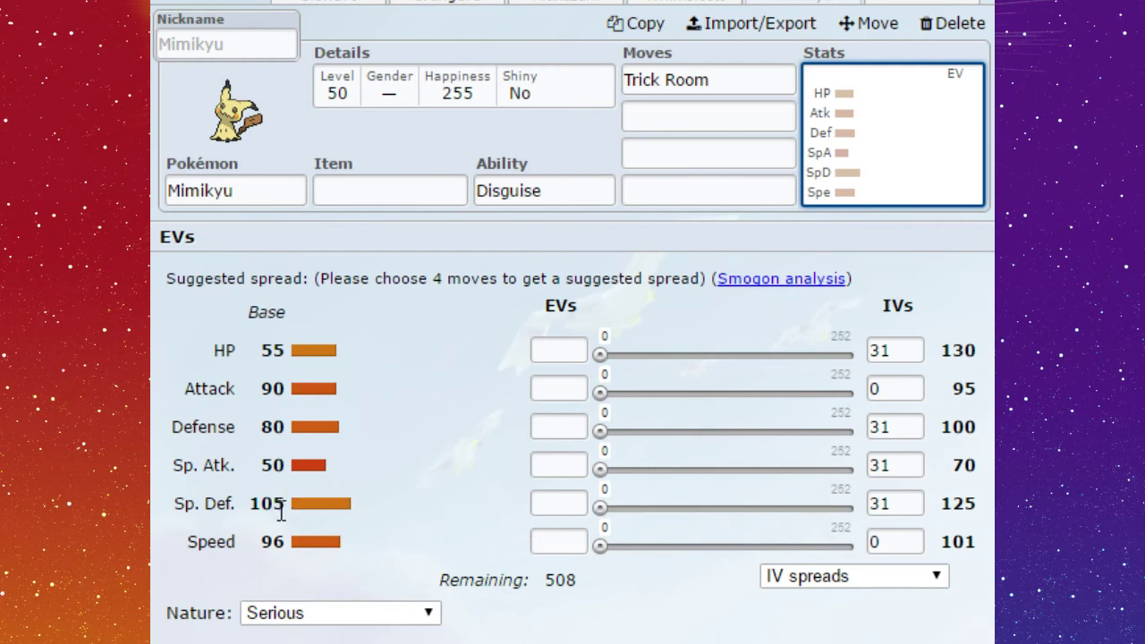
pyautogui.click(554, 341)
pyautogui.write('252')
pyautogui.click(495, 349)
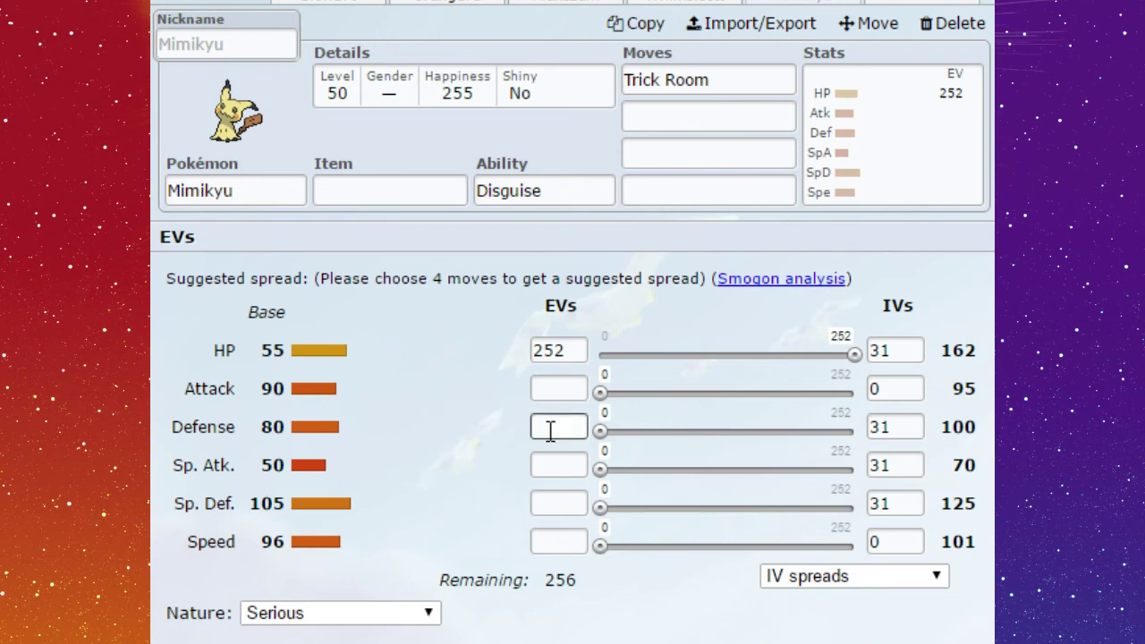
# Examine Mimikyu's base Speed, look at the Whimsicott set for comparison, and return to Mimikyu's EV spread.
pyautogui.doubleClick(282, 544)
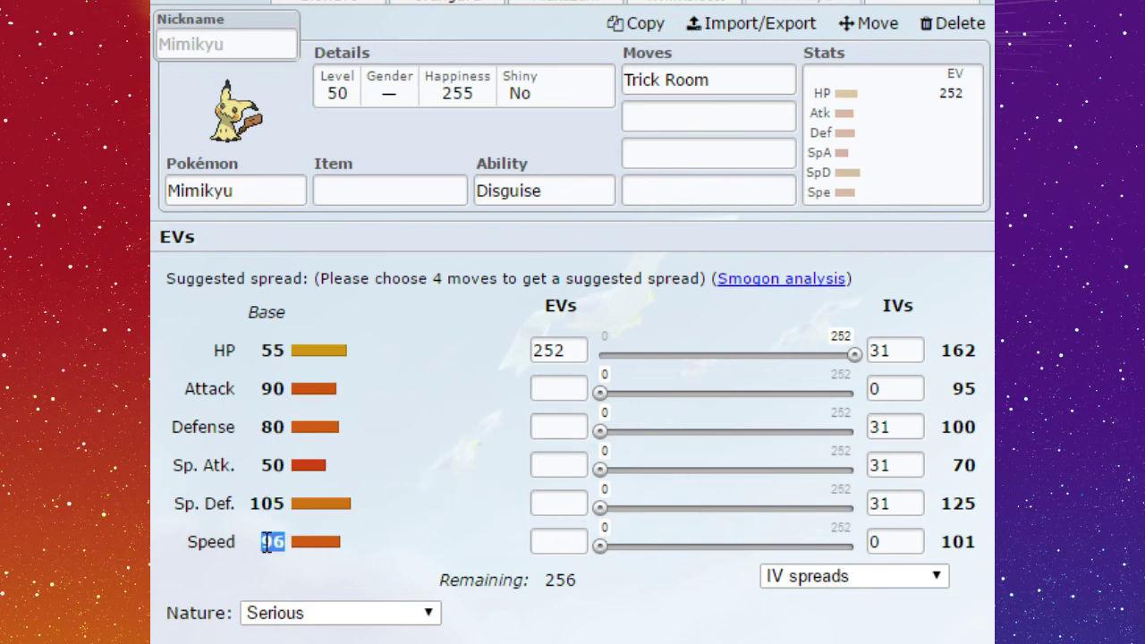
pyautogui.click(523, 547)
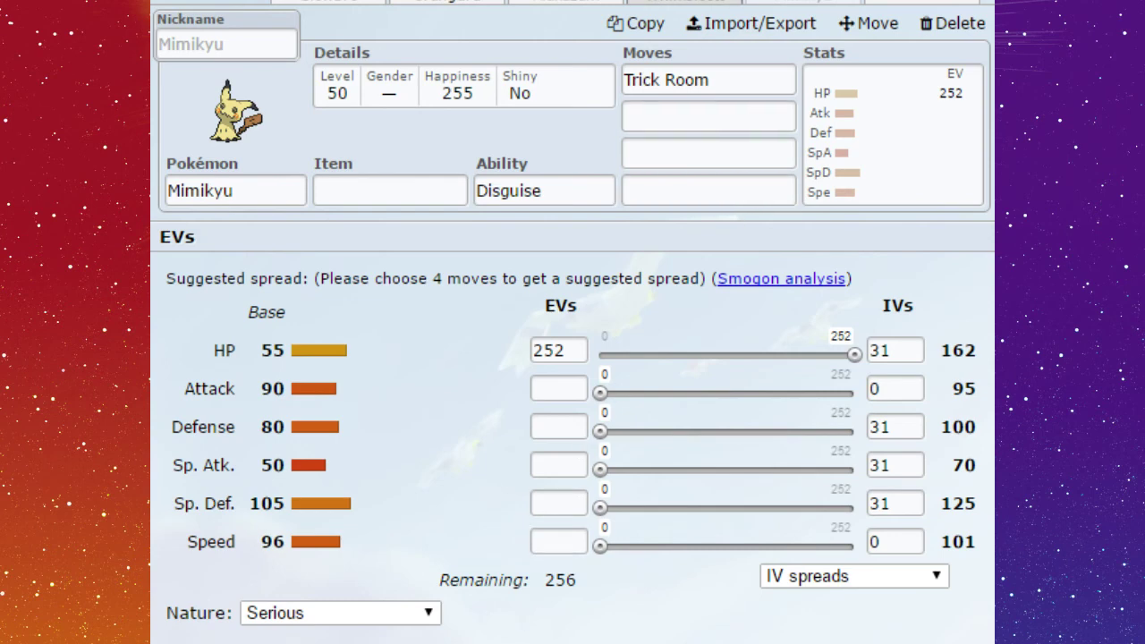
pyautogui.click(685, 3)
pyautogui.click(795, 4)
pyautogui.click(567, 503)
pyautogui.click(559, 537)
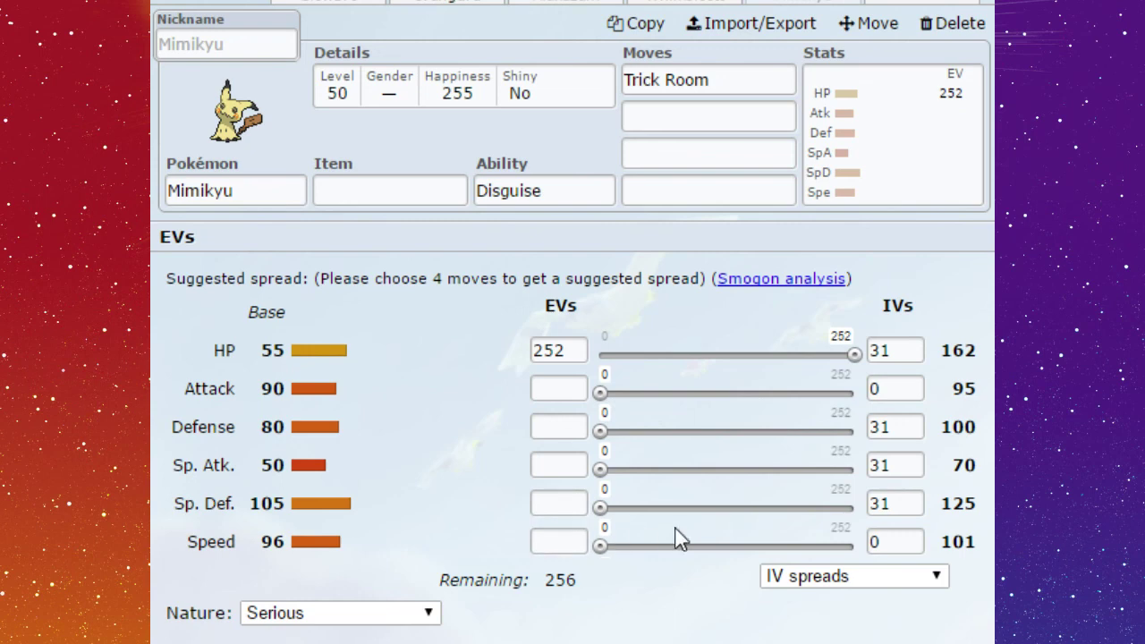